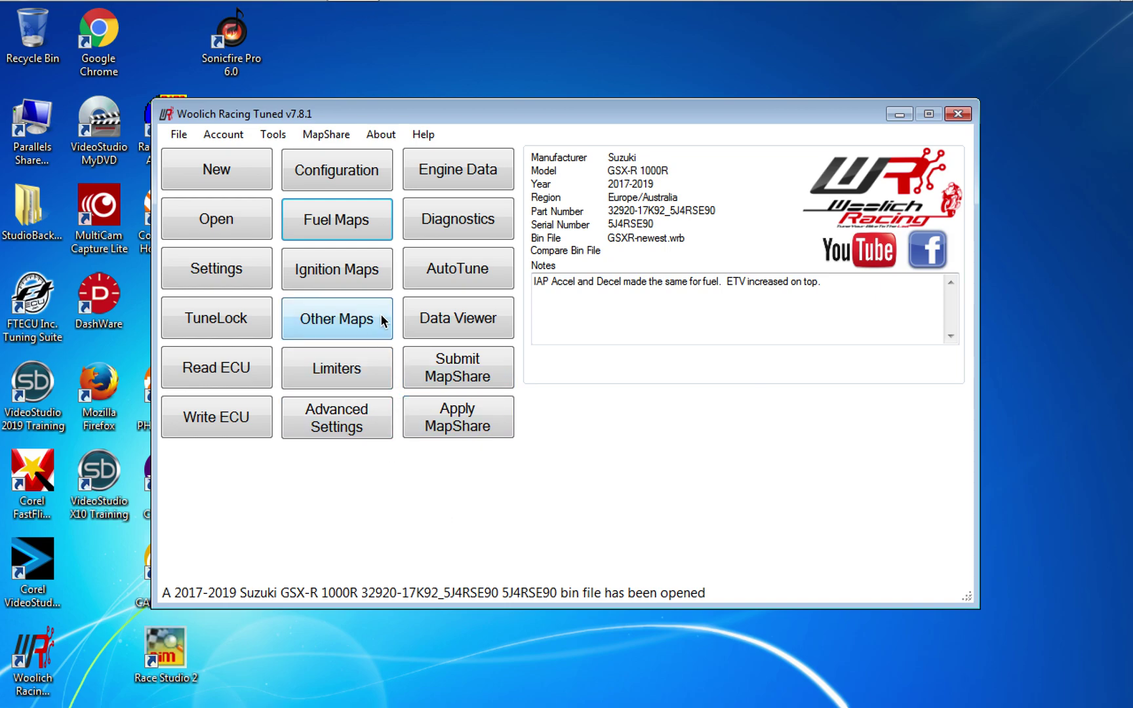
Step: Open the Fuel Maps Editor and inspect the IAP acceleration table, including 2105 at 800 rpm, 0.0 IAP
{"action": "left_click", "coordinate": [345, 228]}
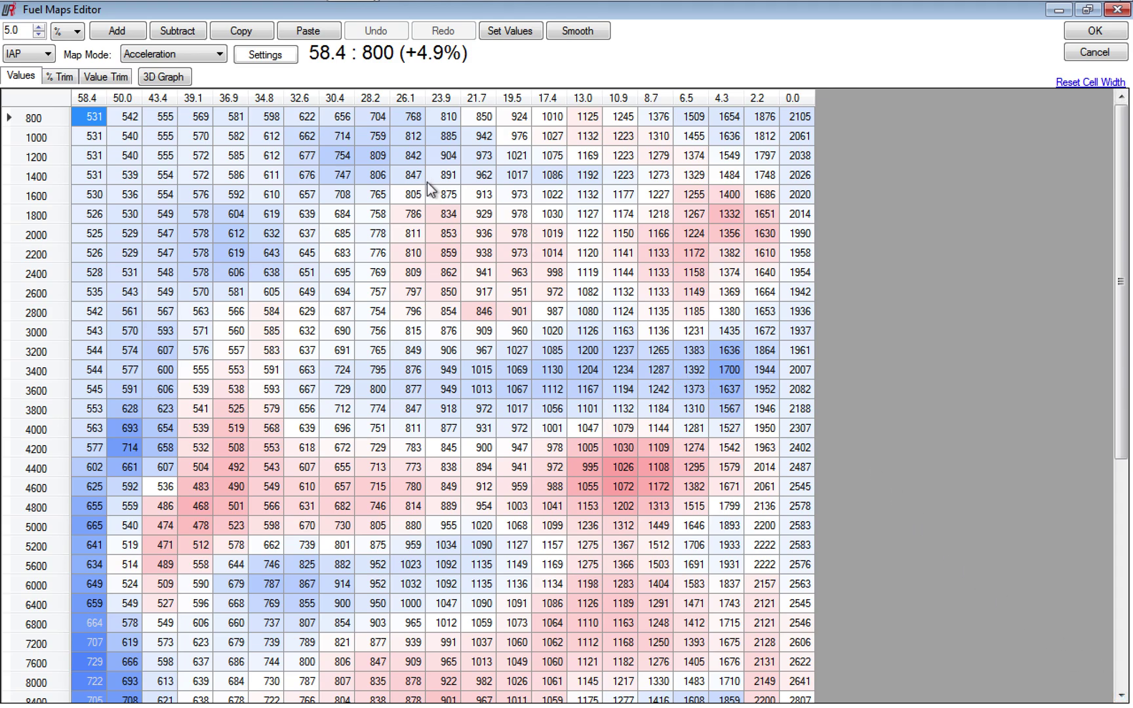
{"action": "left_click_drag", "start_coordinate": [406, 137], "coordinate": [534, 217]}
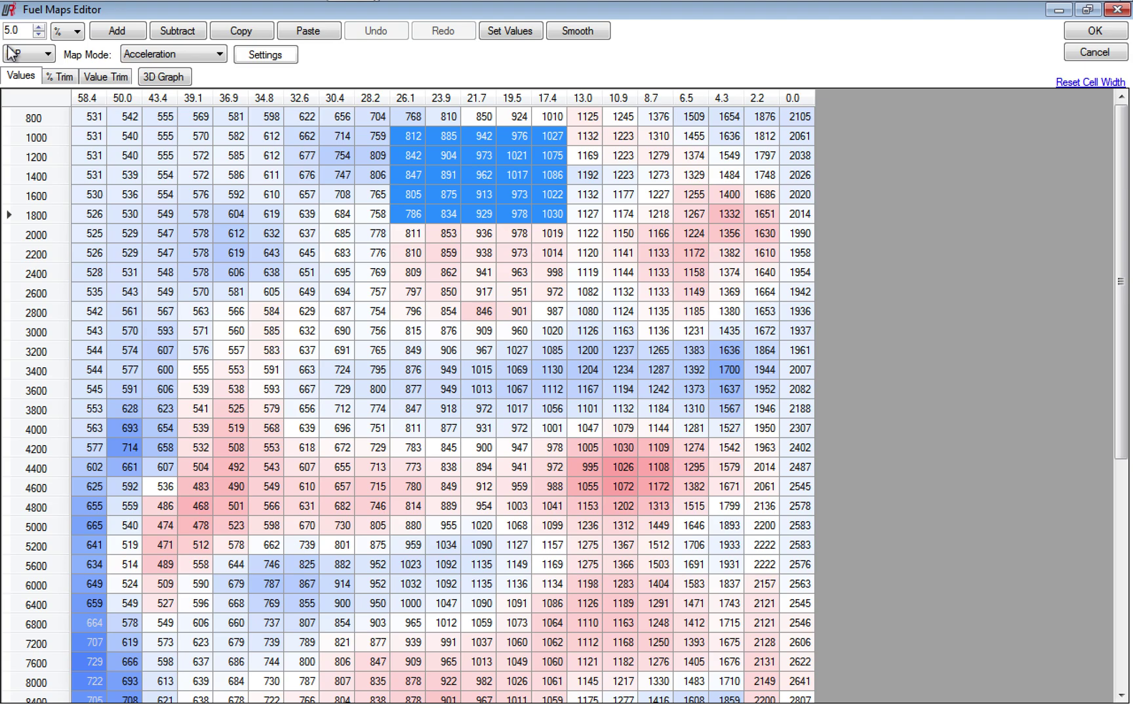
{"action": "mouse_move", "coordinate": [80, 105]}
{"action": "left_click", "coordinate": [798, 116]}
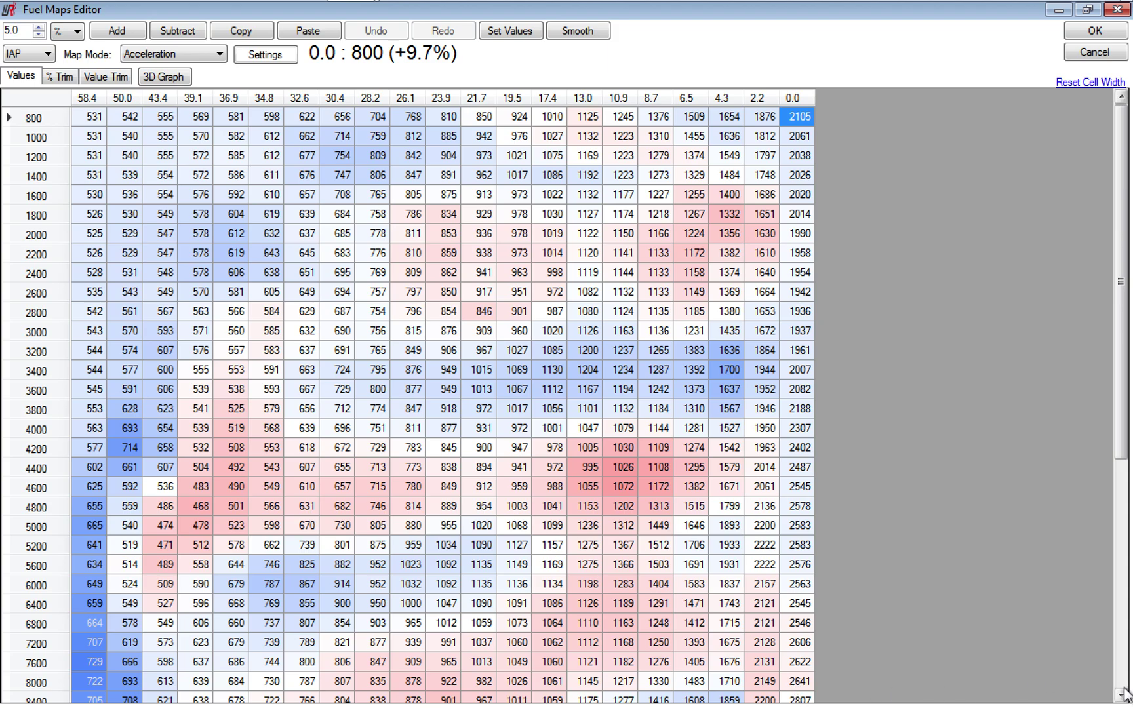
Step: Scroll down to check the 12000 rpm value at 0.0 IAP, then bring up the IAP/TPS choice
{"action": "scroll", "coordinate": [1122, 693], "scroll_direction": "down", "scroll_amount": 7}
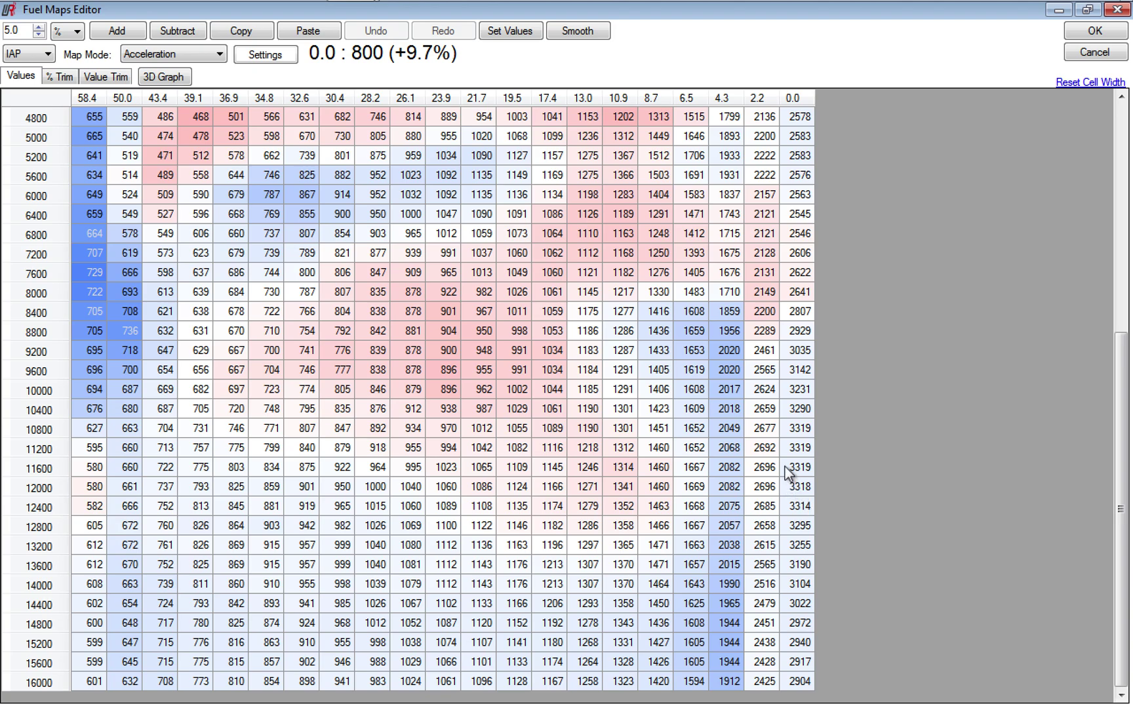
{"action": "left_click", "coordinate": [800, 488]}
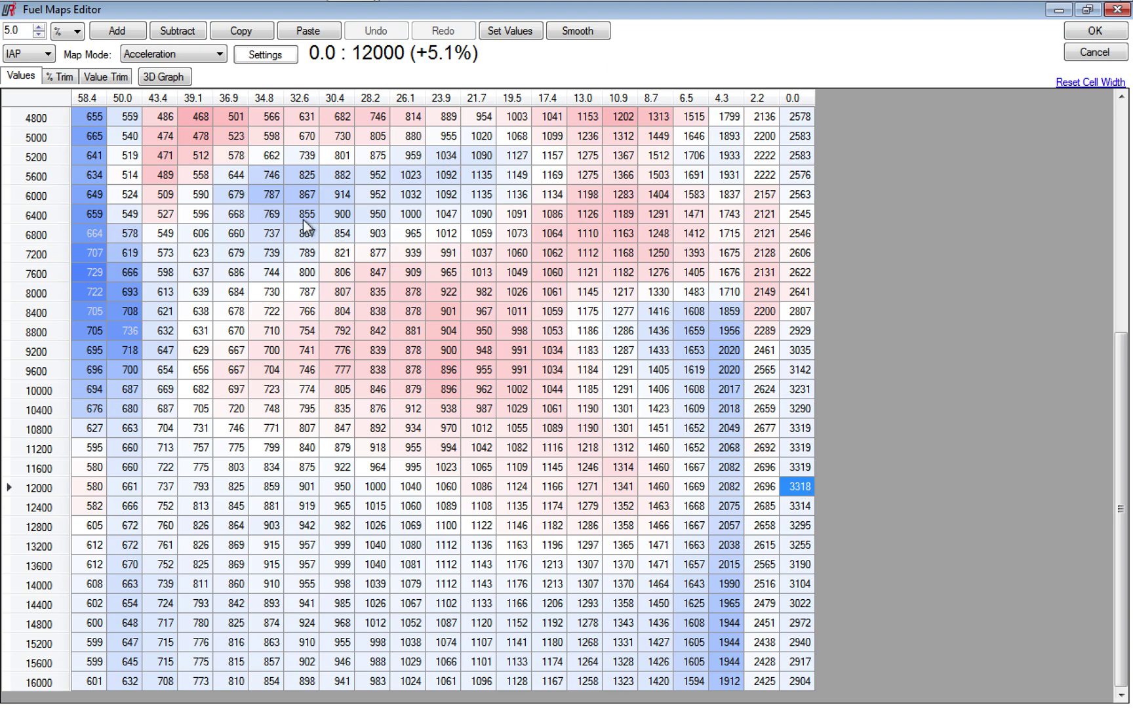
{"action": "left_click", "coordinate": [49, 56]}
Step: Switch to the TPS map and check the 100-throttle values at 12000 and 11600 rpm (3426)
{"action": "left_click", "coordinate": [40, 80]}
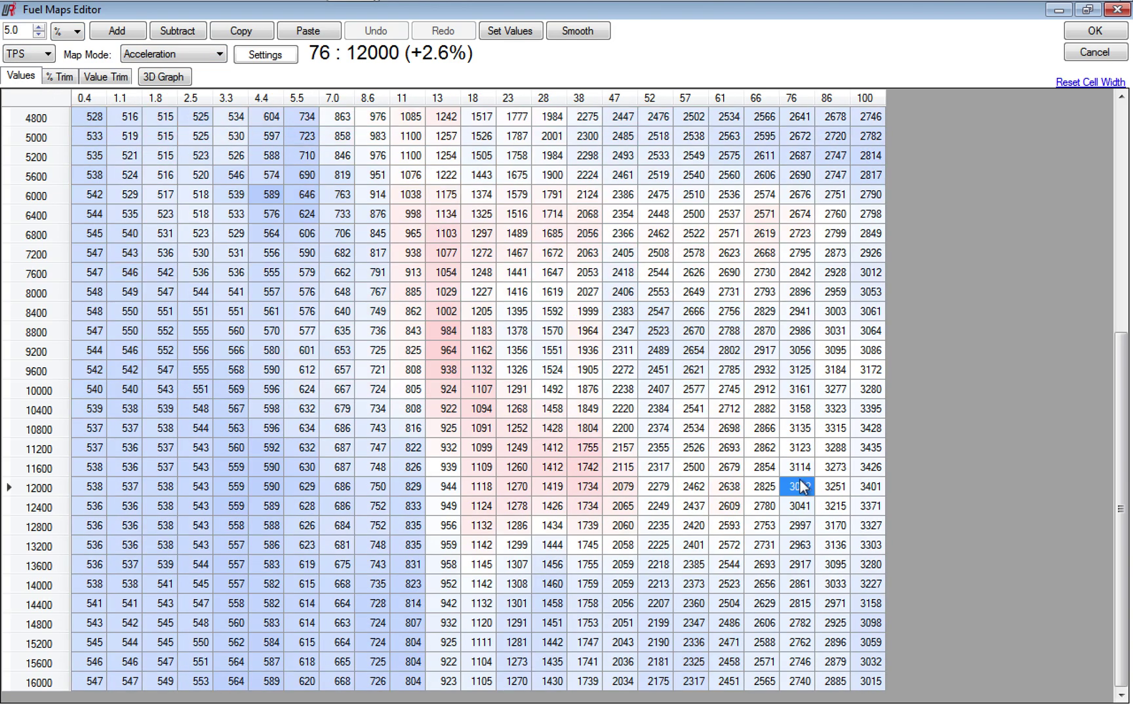
{"action": "left_click", "coordinate": [874, 488]}
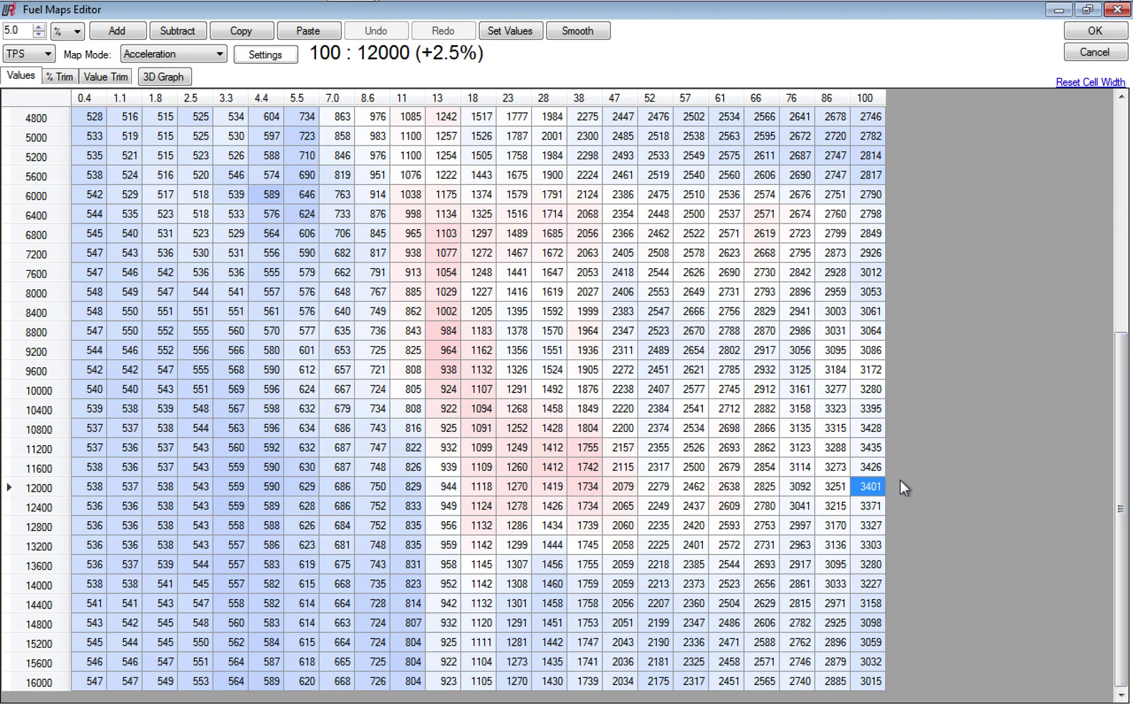
{"action": "left_click", "coordinate": [873, 471]}
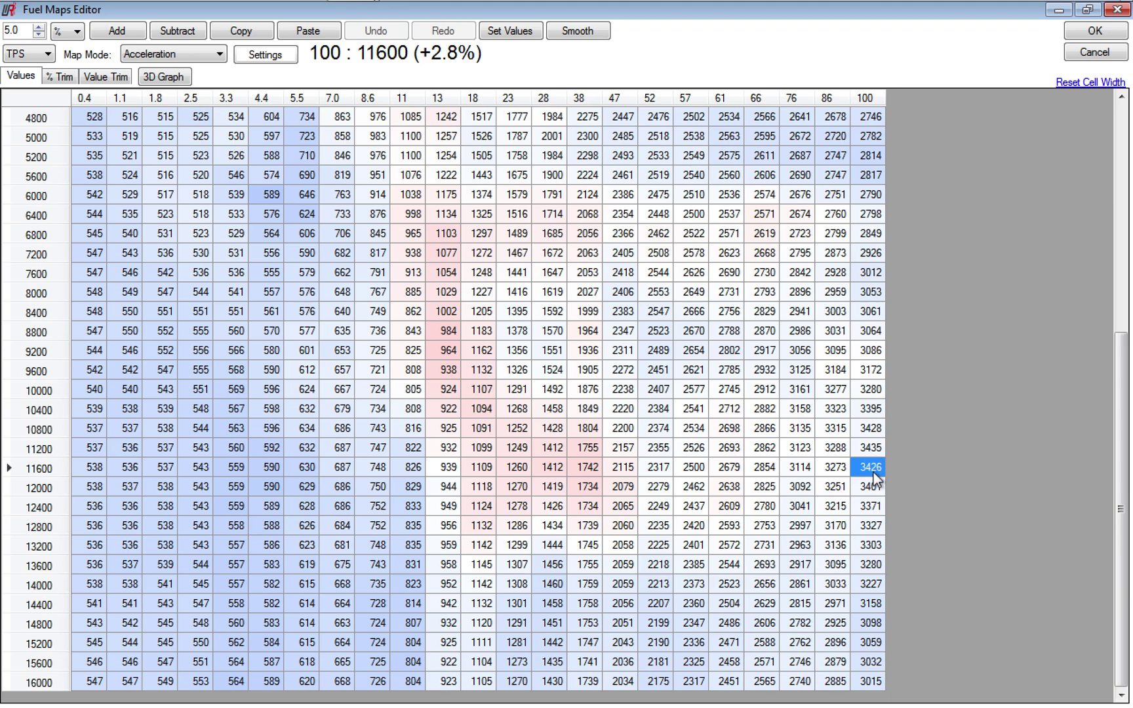
{"action": "left_click", "coordinate": [1117, 126]}
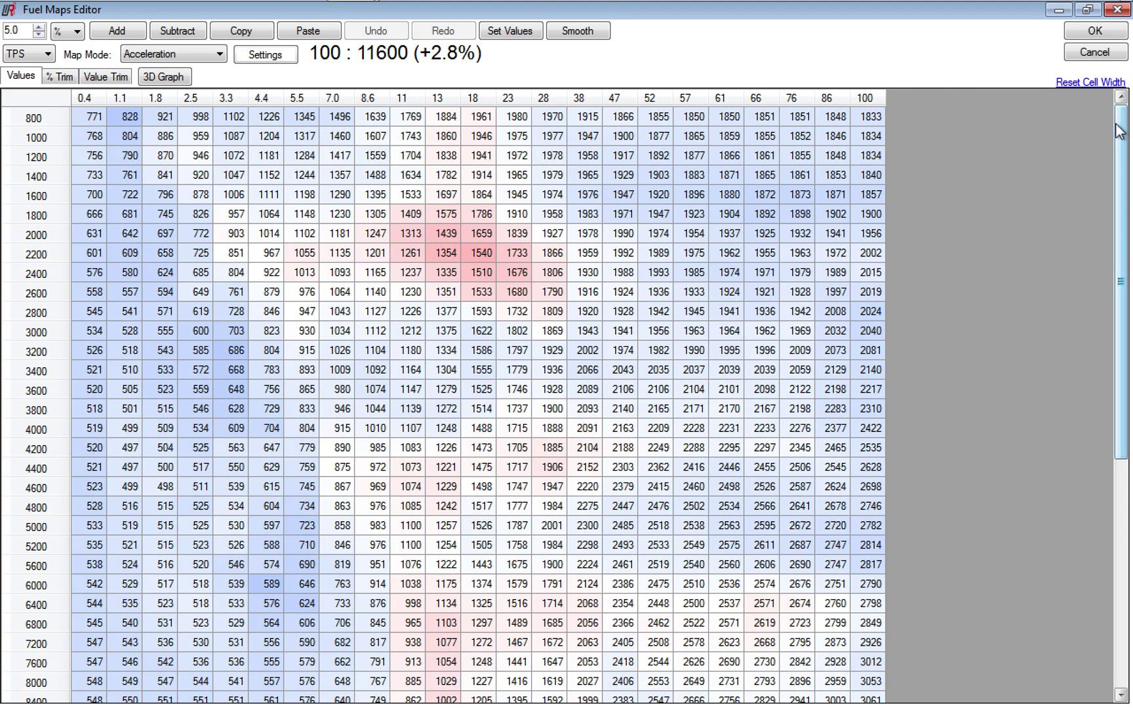
Step: Set Map Mode to Deceleration and scroll to 3435 at 11600 rpm, 95 TPS
{"action": "left_click", "coordinate": [220, 55]}
{"action": "left_click", "coordinate": [200, 77]}
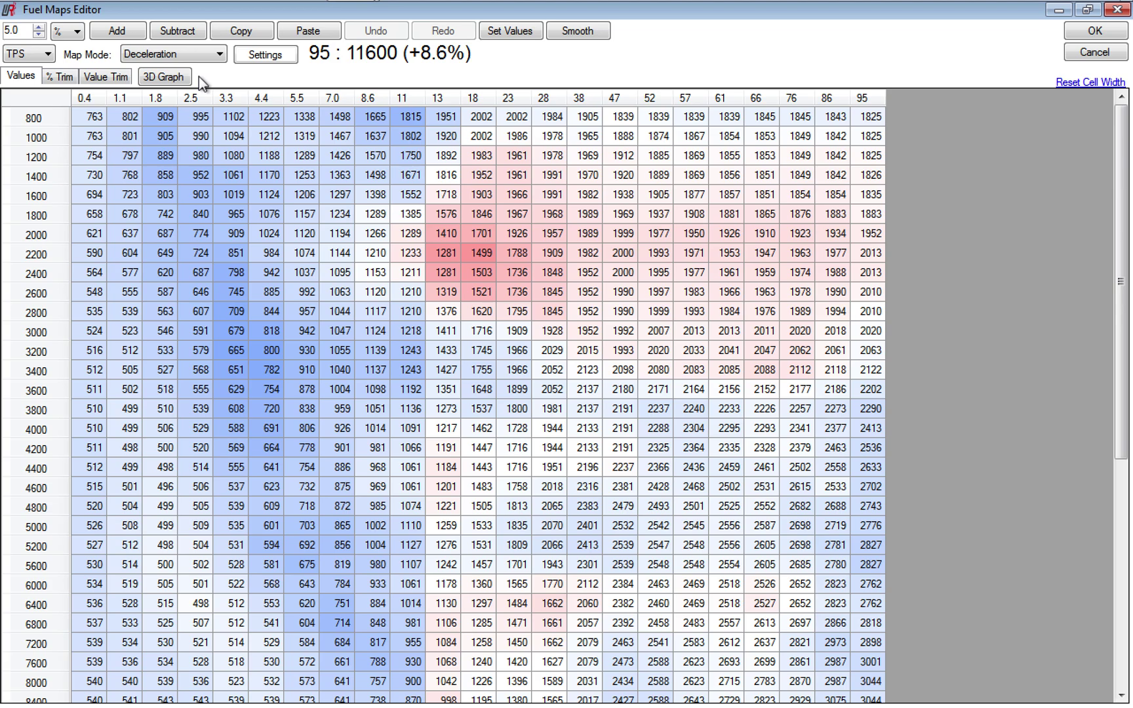
{"action": "left_click", "coordinate": [1121, 693]}
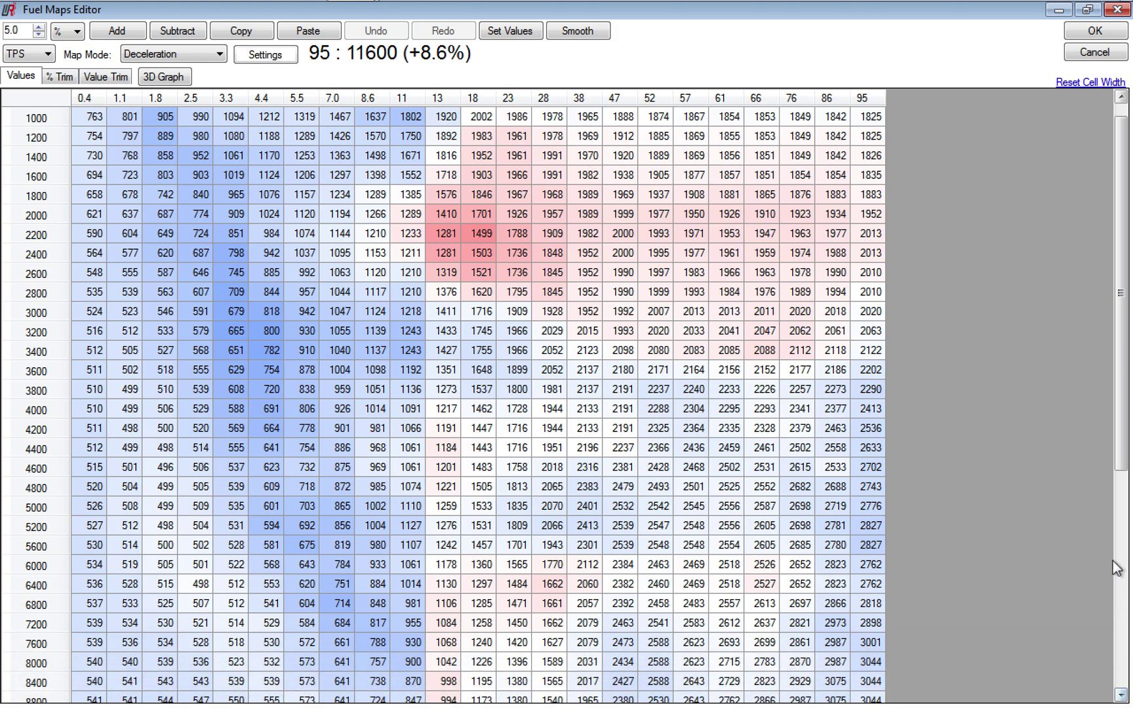
{"action": "left_click", "coordinate": [1123, 539]}
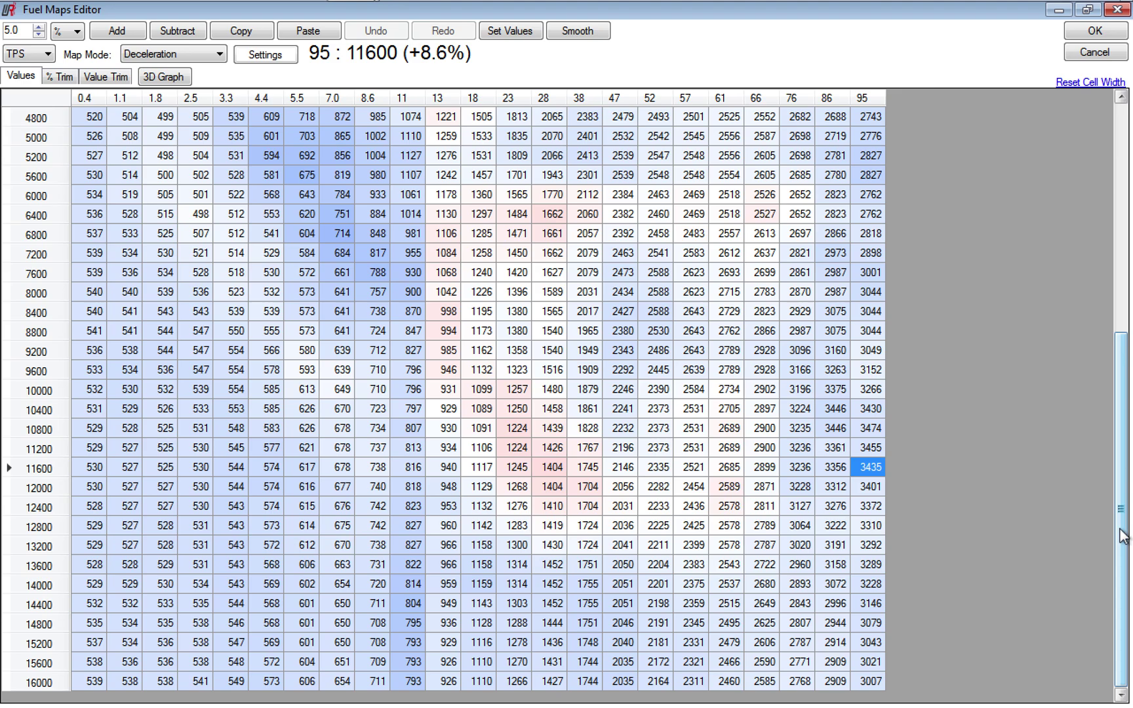
Step: Switch the deceleration table to IAP and return to the top, showing 2044 at 800 rpm
{"action": "left_click", "coordinate": [48, 55]}
{"action": "left_click", "coordinate": [35, 67]}
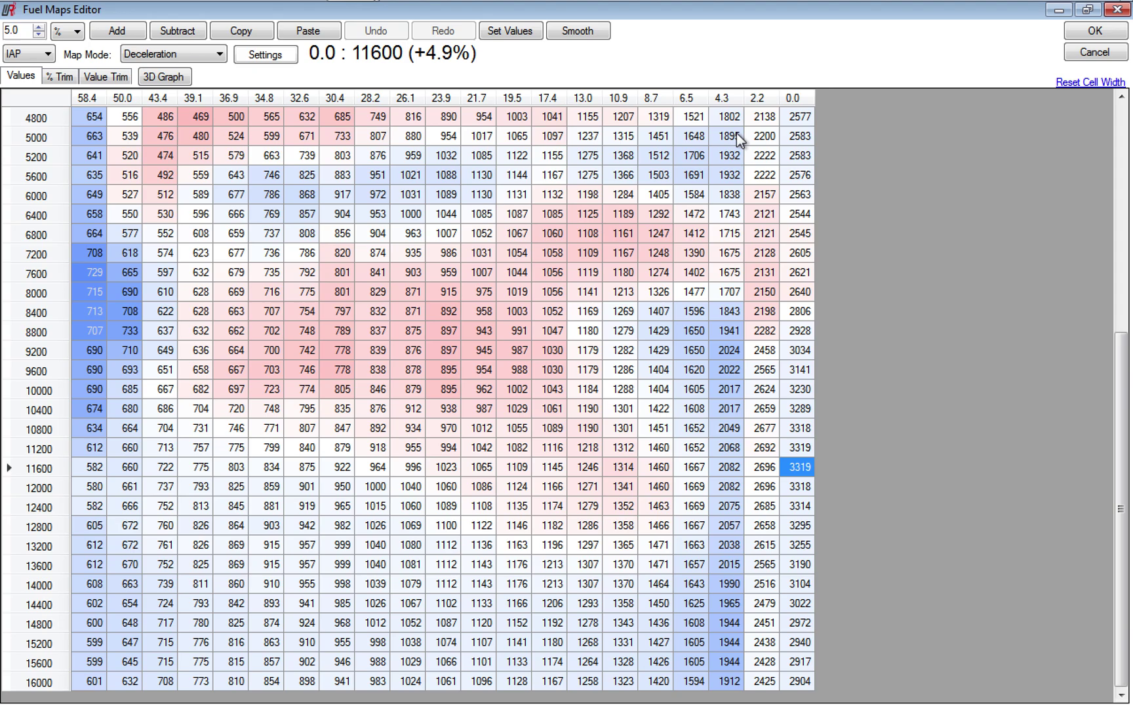
{"action": "left_click", "coordinate": [1125, 139]}
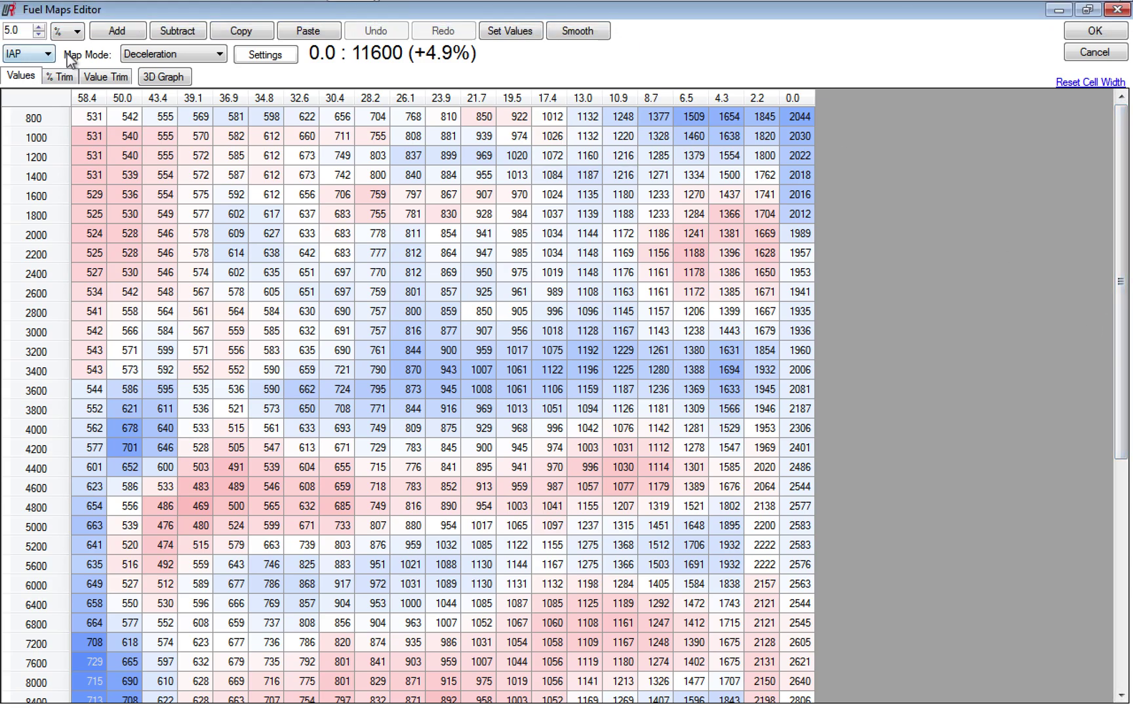
Step: Return to Acceleration mode, show the % Trim corrections, scroll down, and pick the TPS map
{"action": "left_click", "coordinate": [221, 54]}
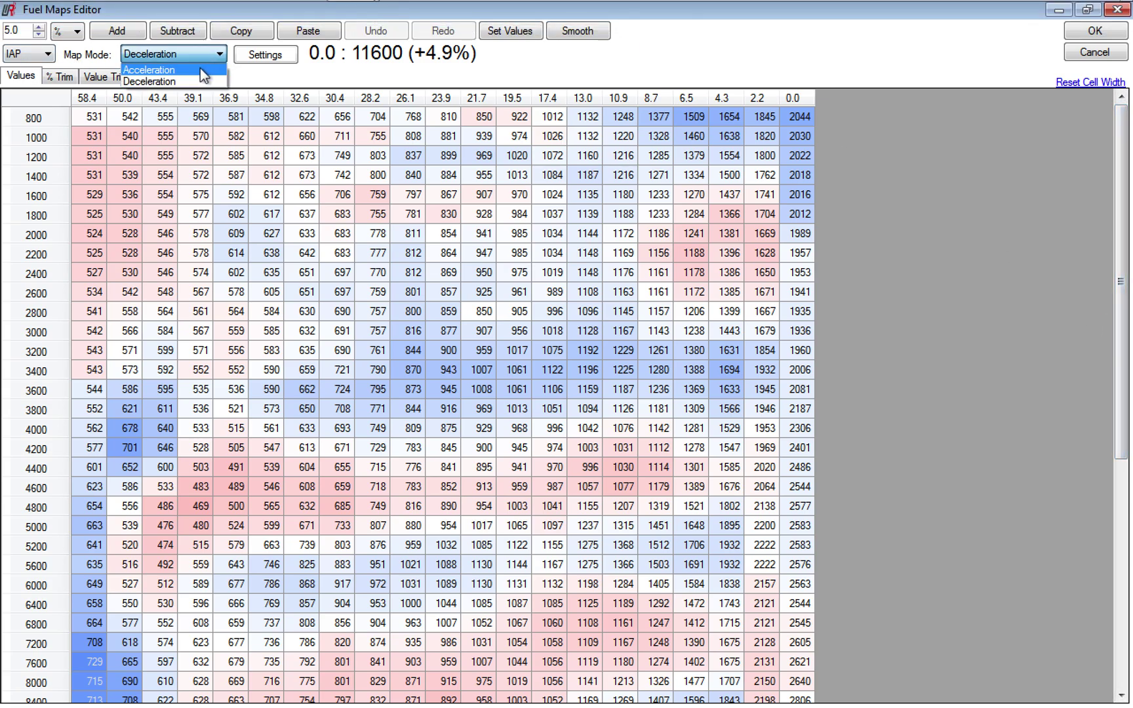
{"action": "left_click", "coordinate": [200, 67]}
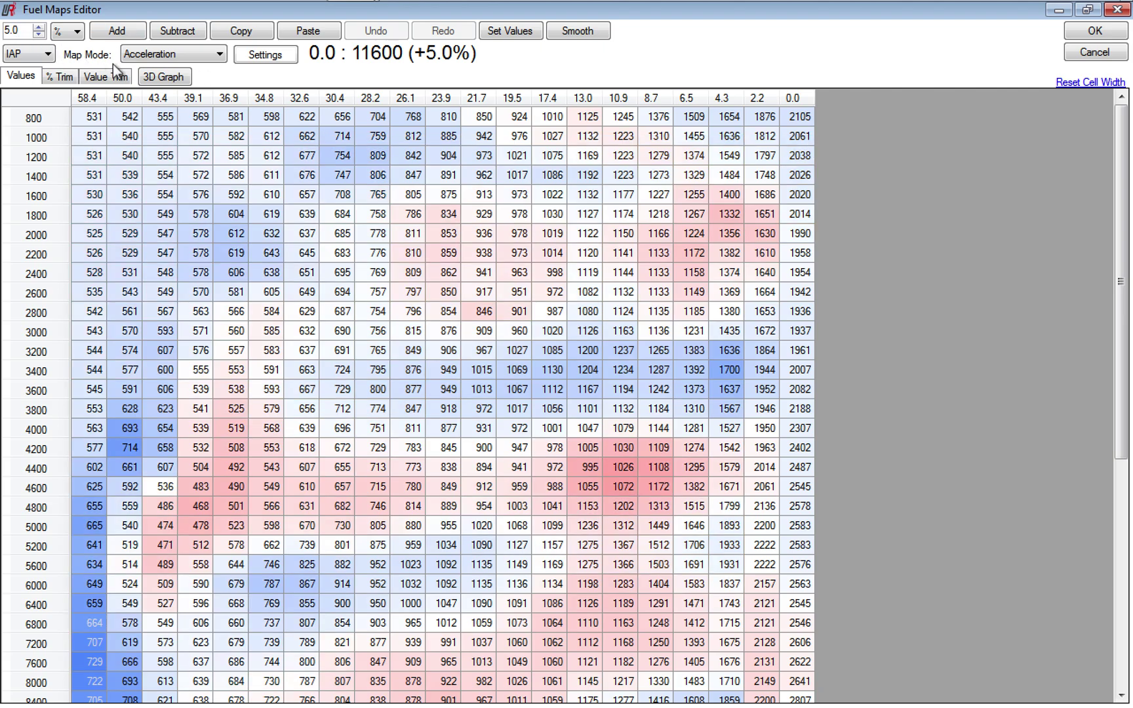
{"action": "left_click", "coordinate": [61, 79]}
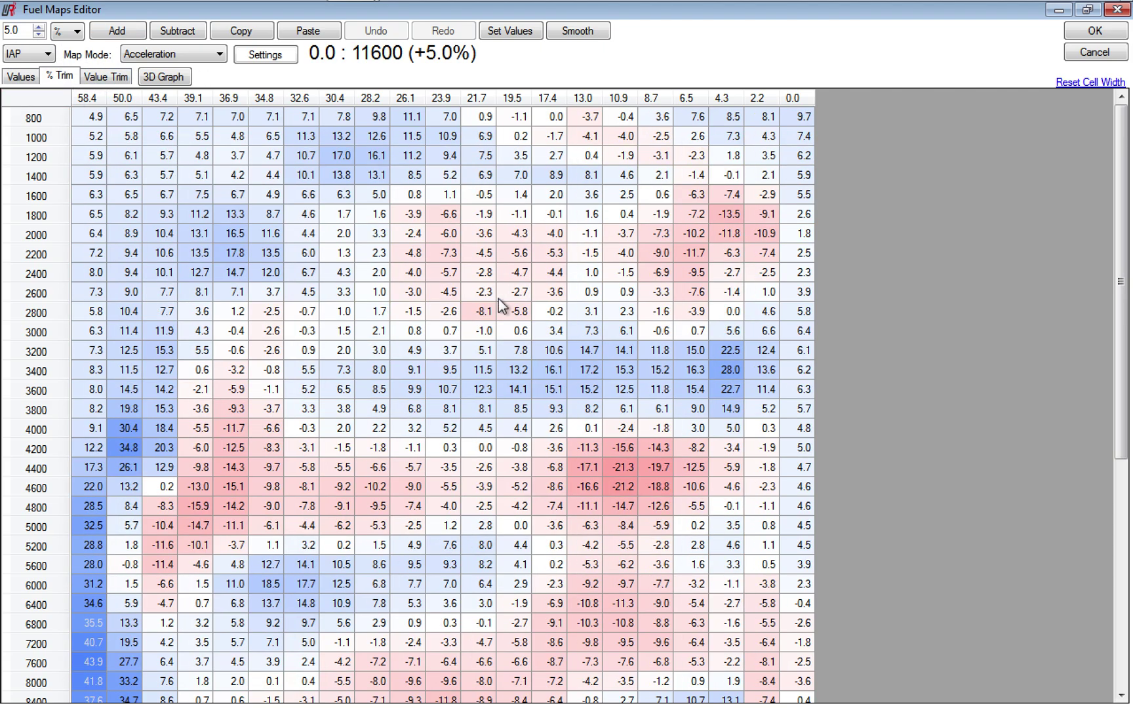
{"action": "left_click", "coordinate": [1121, 696]}
{"action": "left_click", "coordinate": [1121, 695]}
{"action": "left_click", "coordinate": [1121, 696]}
{"action": "left_click", "coordinate": [1121, 695]}
{"action": "left_click", "coordinate": [1121, 695]}
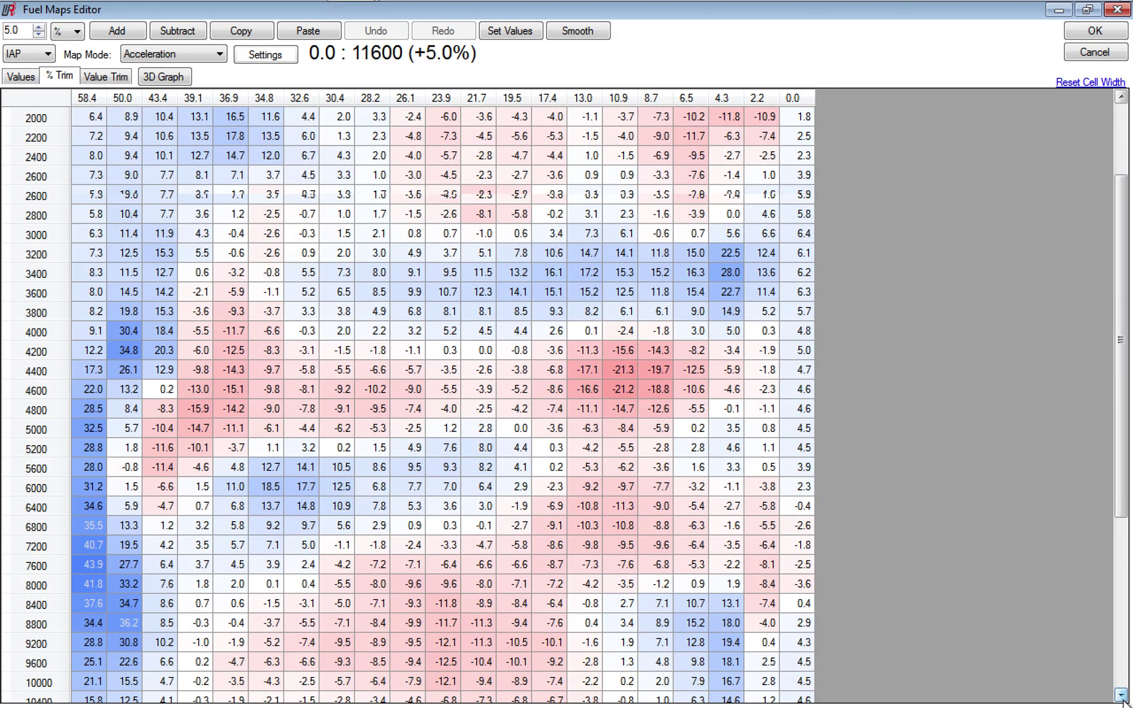
{"action": "left_click", "coordinate": [1122, 695]}
{"action": "left_click", "coordinate": [1121, 695]}
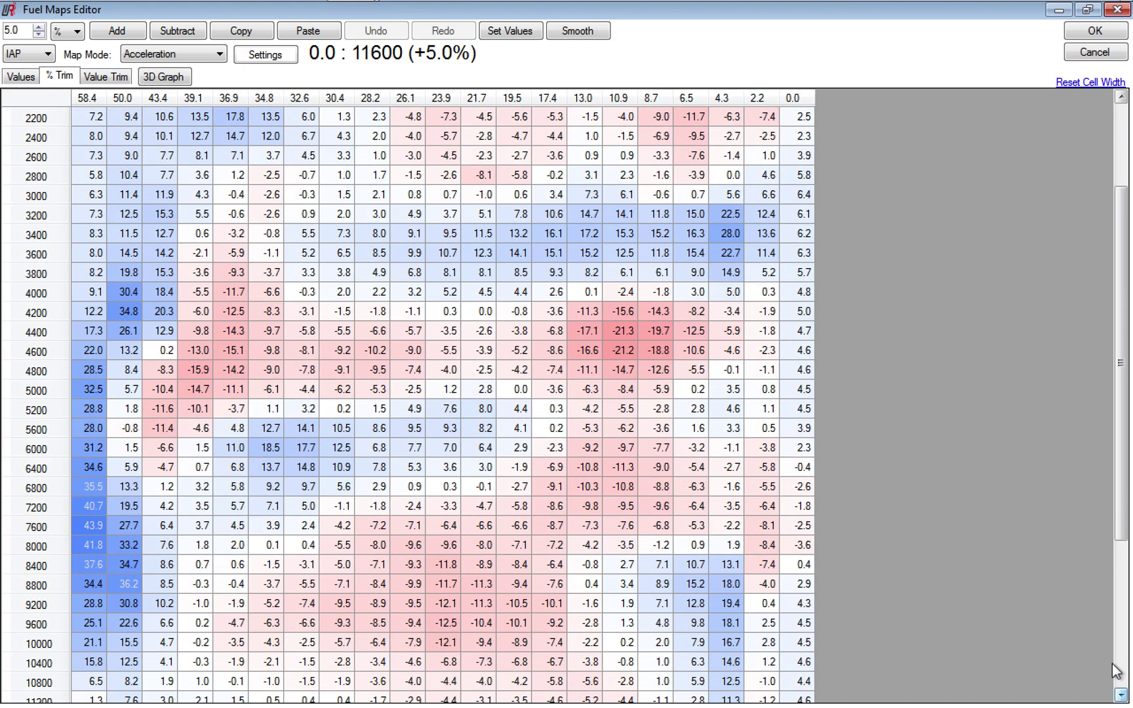
{"action": "left_click", "coordinate": [53, 56]}
{"action": "left_click", "coordinate": [42, 79]}
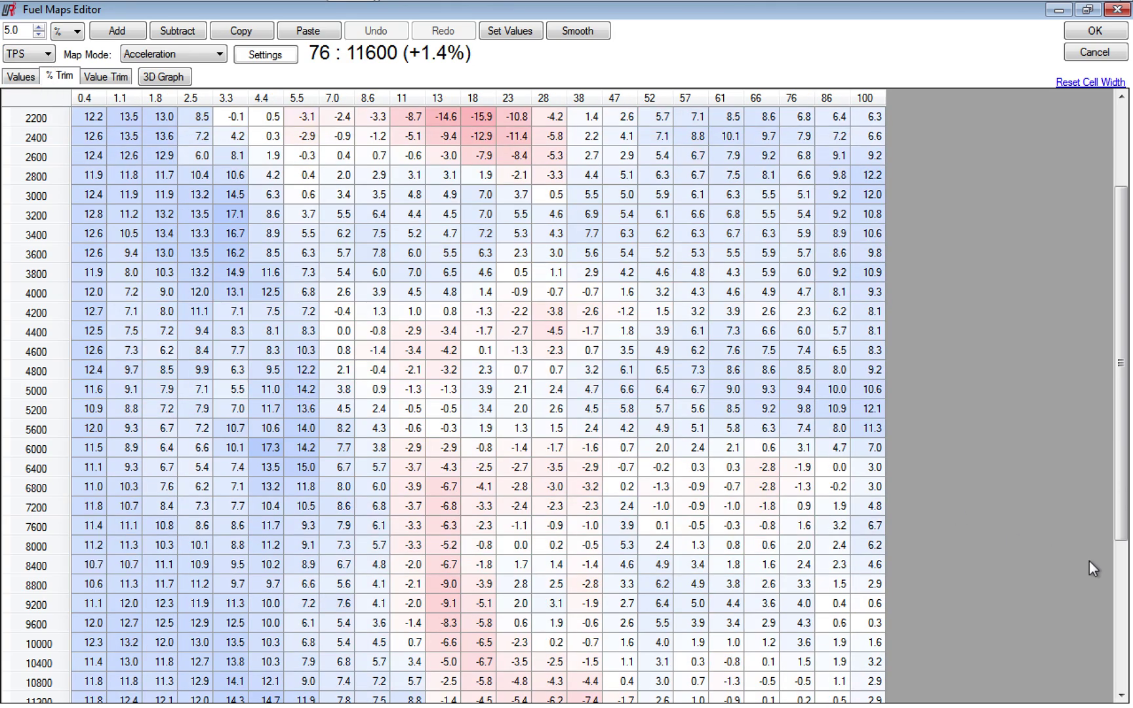
{"action": "left_click", "coordinate": [1120, 693]}
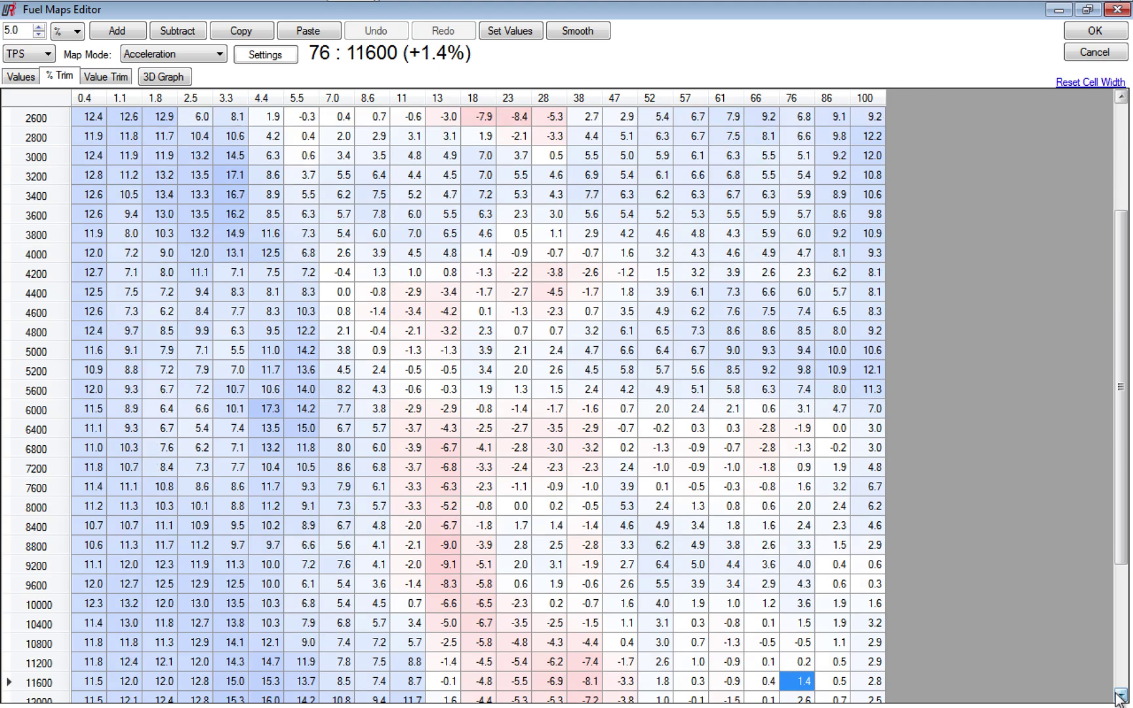
{"action": "left_click", "coordinate": [1120, 697]}
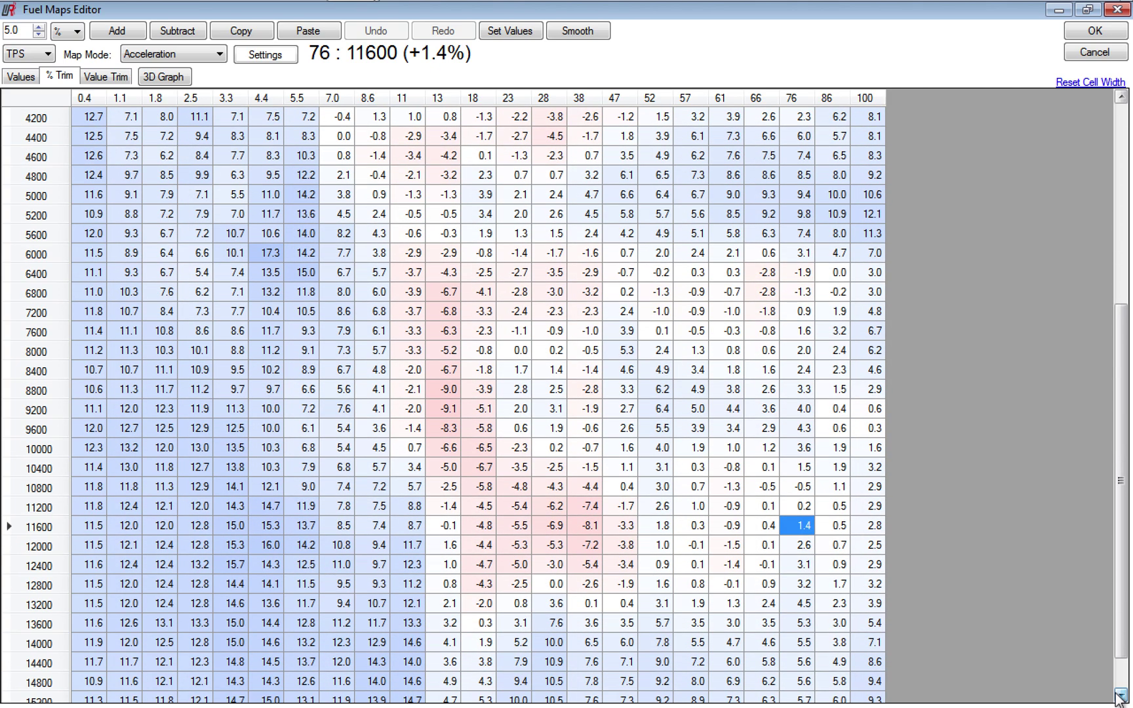